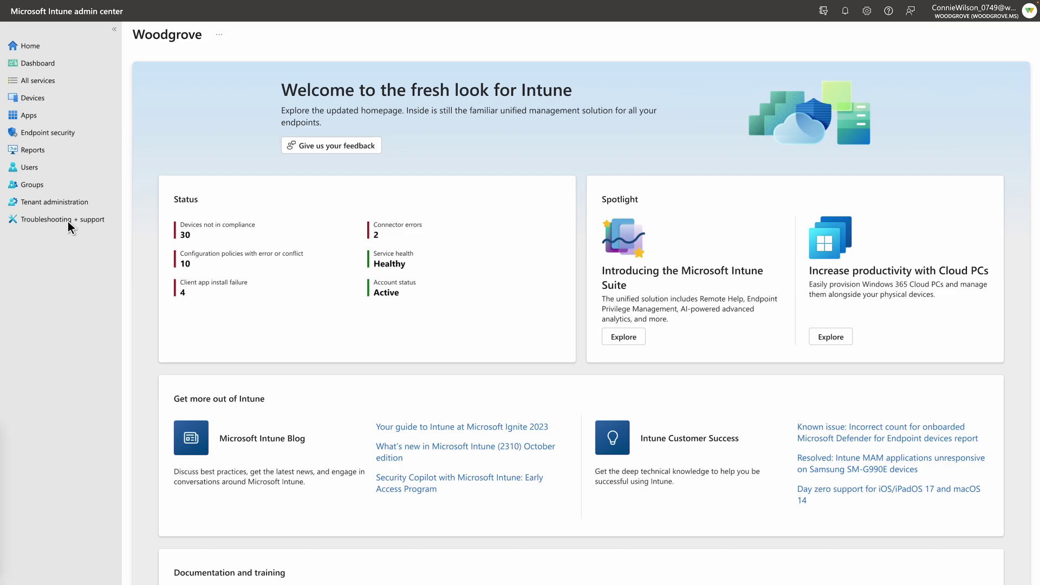
Step: In Troubleshooting + support, pick the test user and open their device Win08642
left_click(68, 221)
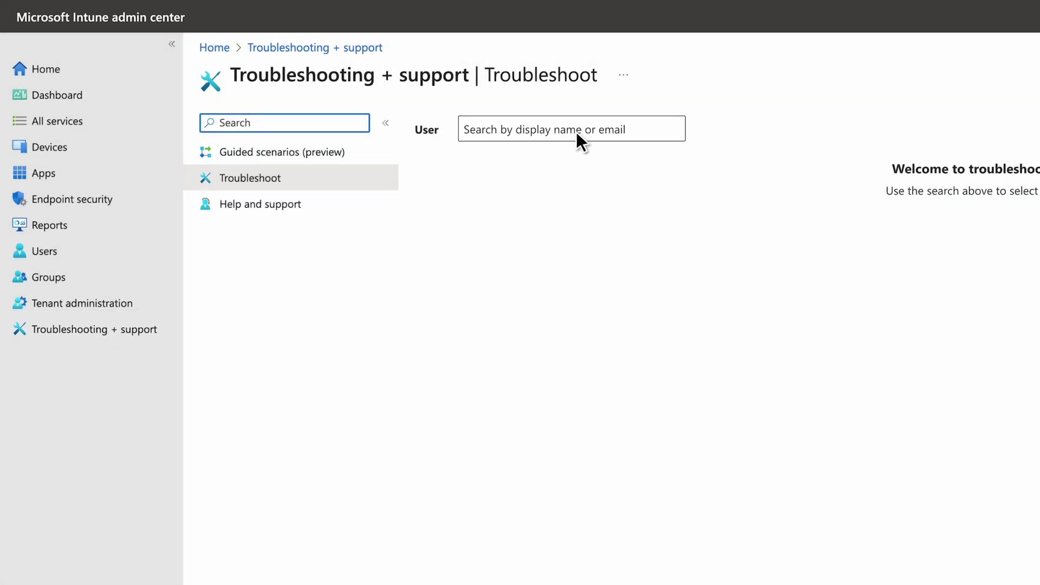
left_click(576, 132)
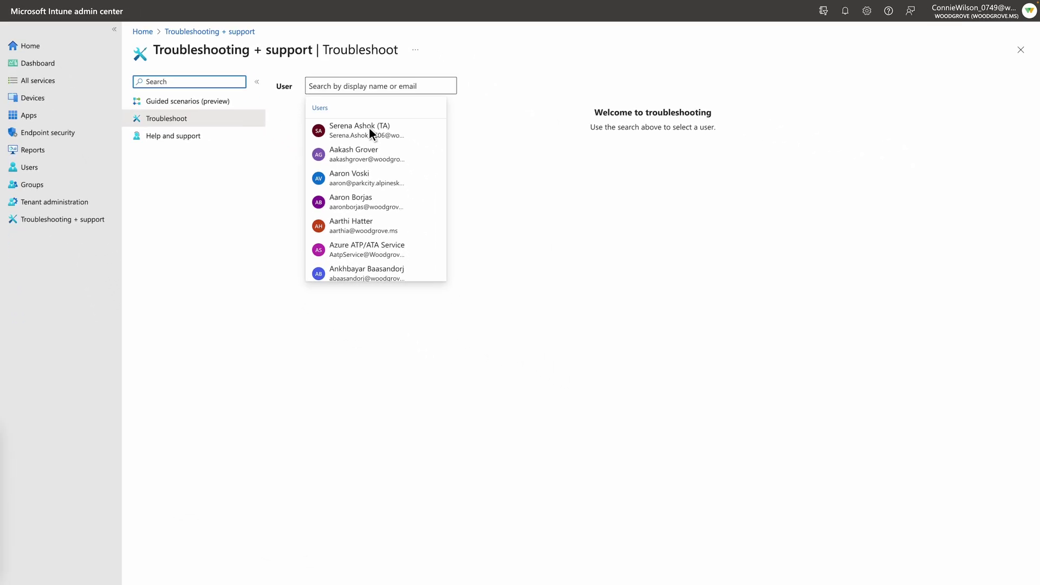
left_click(369, 127)
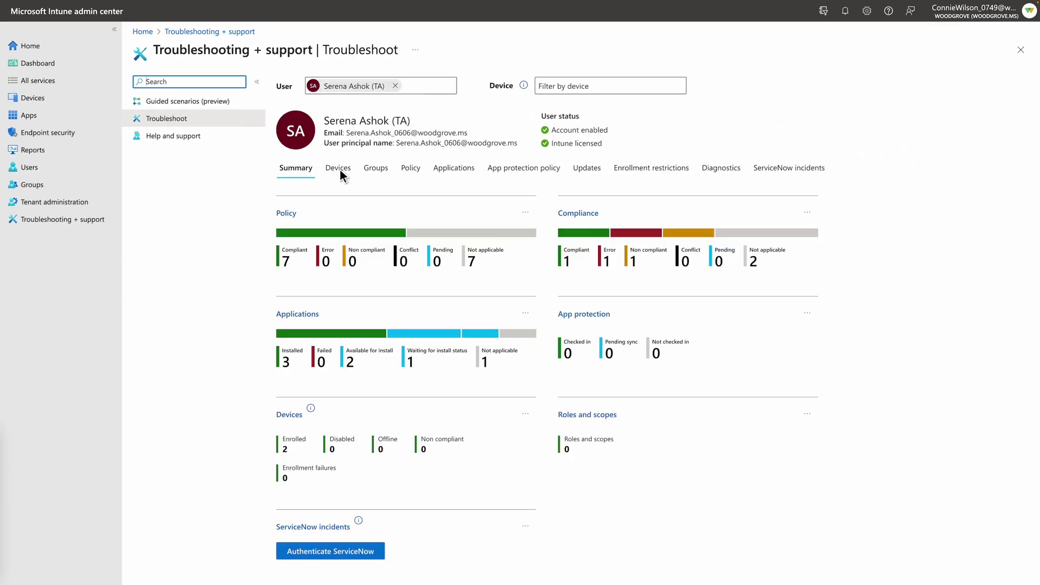
left_click(340, 169)
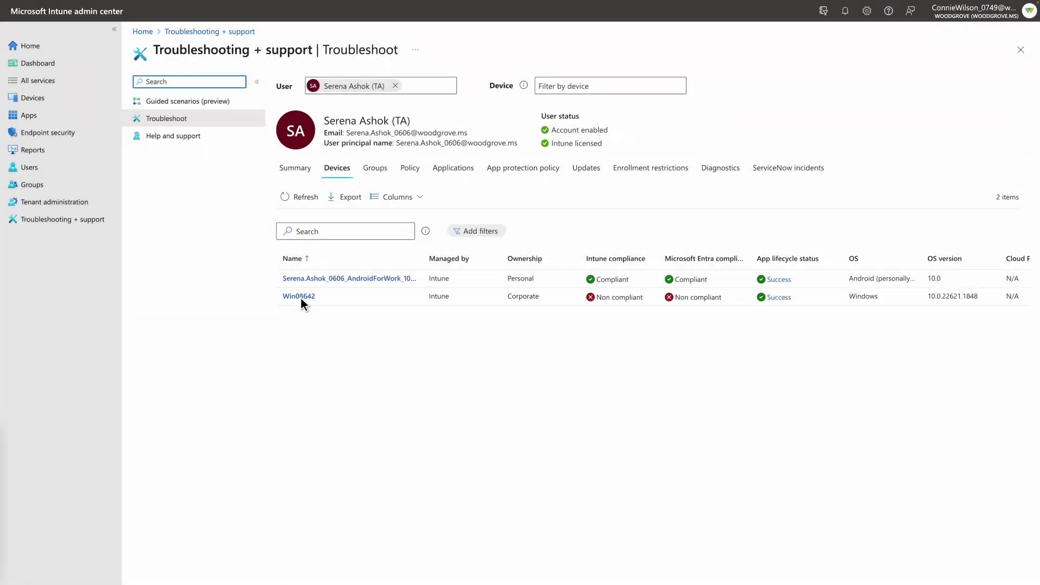
left_click(301, 298)
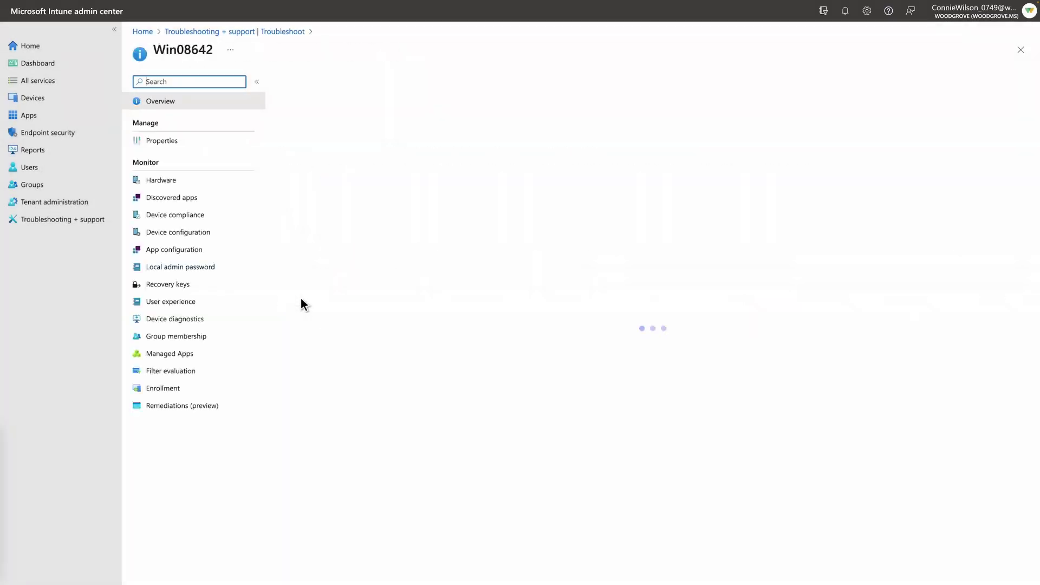
Step: Ask Copilot's Explore device chat 'Tell me about this device' for Win08642
left_click(305, 82)
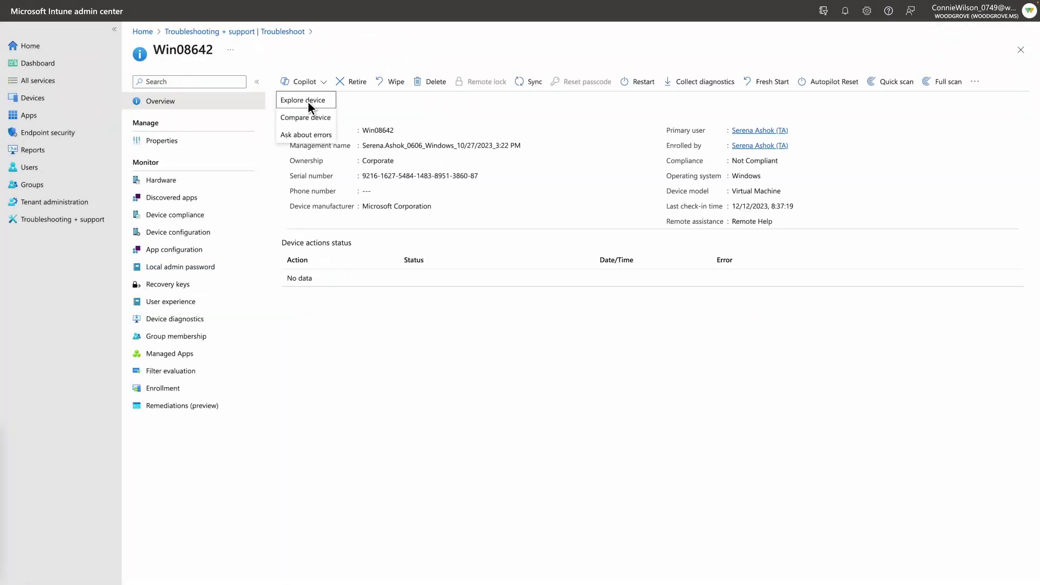
left_click(308, 102)
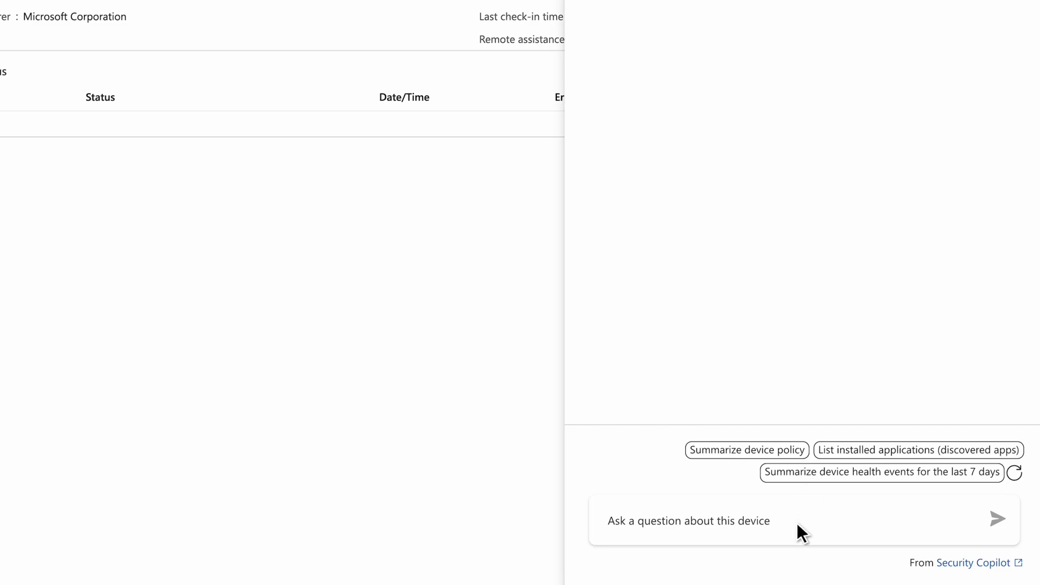
type("Tell me about this device")
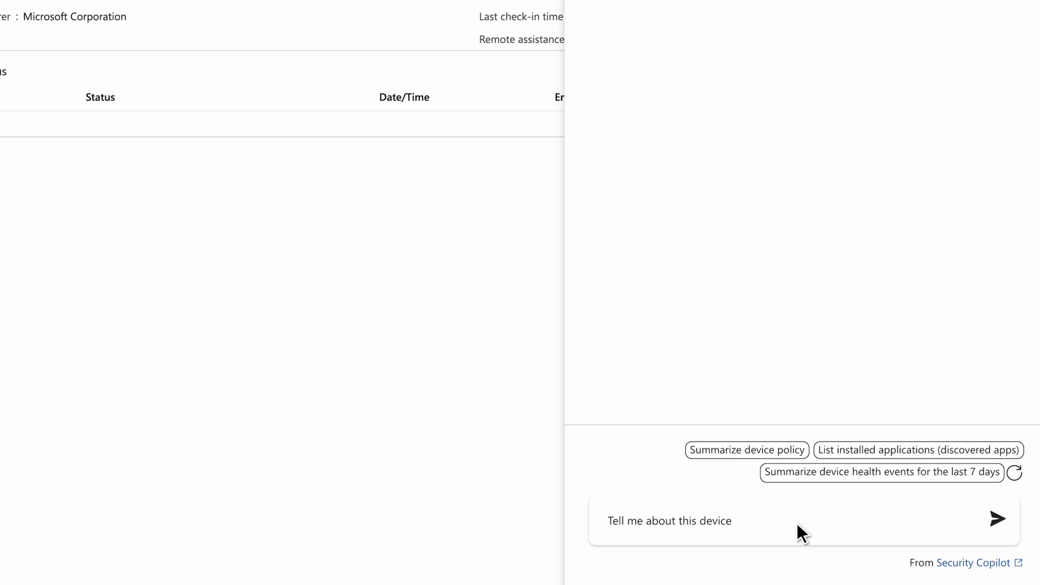
left_click(998, 519)
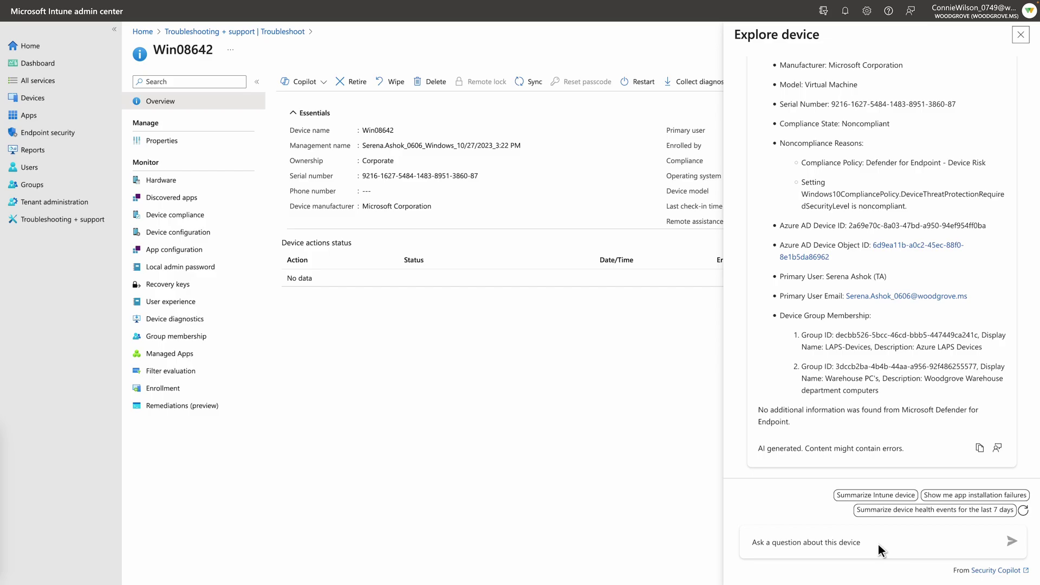
type("Show me configuration policies for this device")
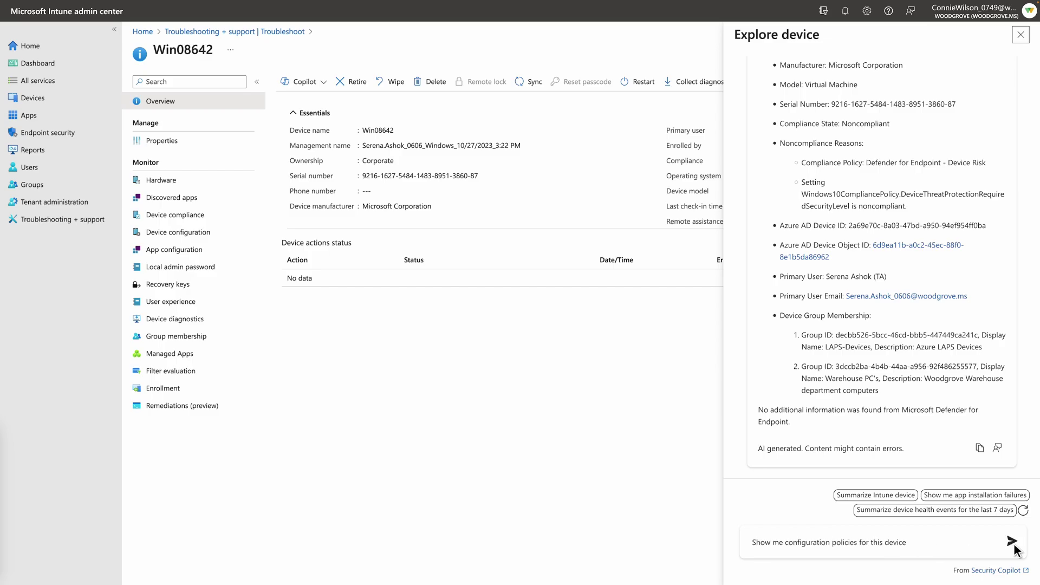
Step: Ask Copilot 'Show me configuration policies for this device'
left_click(1013, 543)
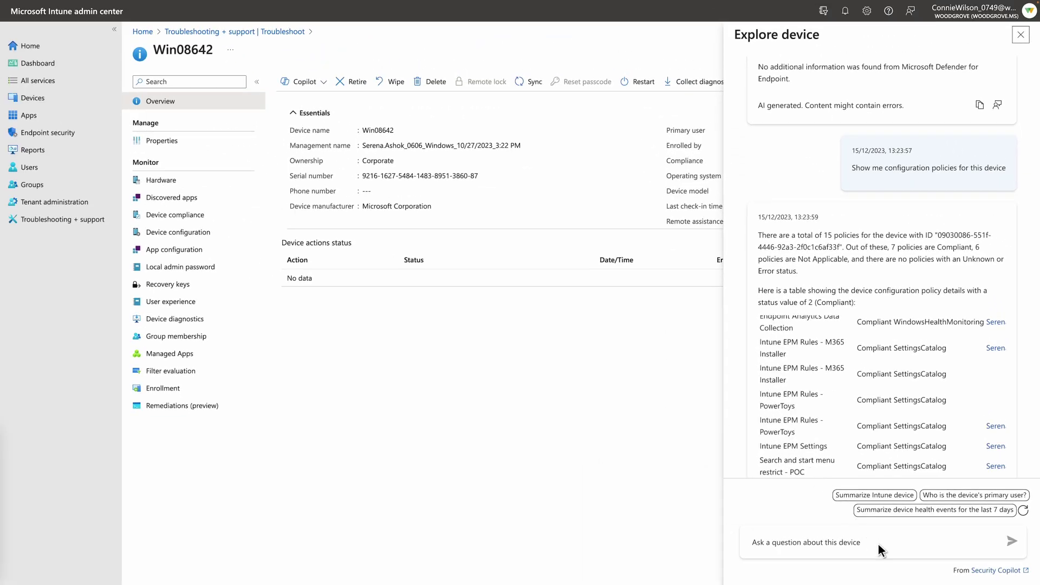
type("Describe Intune policy \"Search and start menu restrict - POC\"")
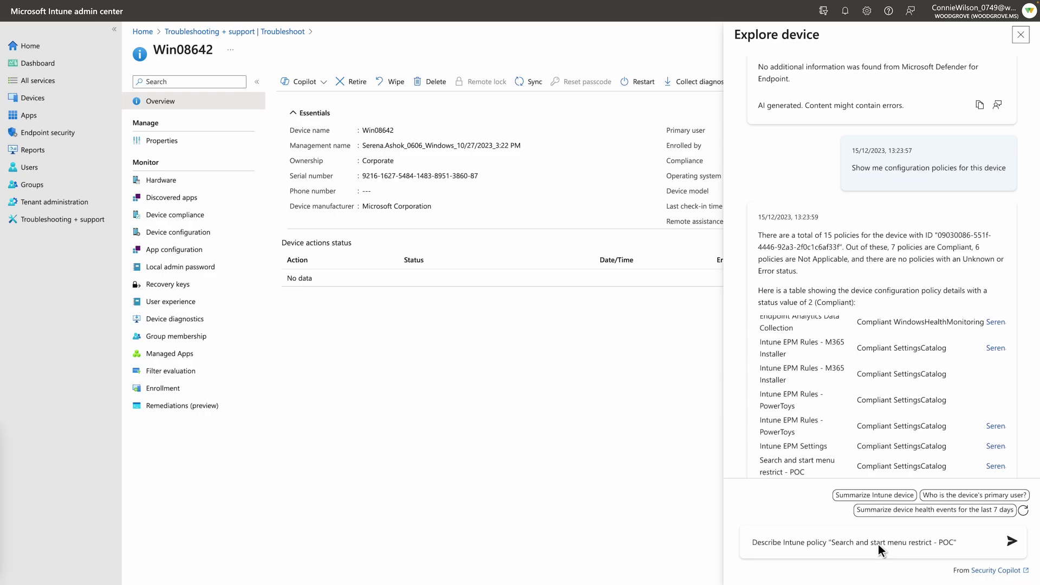
Step: Ask Copilot about the 'Search and start menu restrict - POC' policy and the device's groups
left_click(1012, 541)
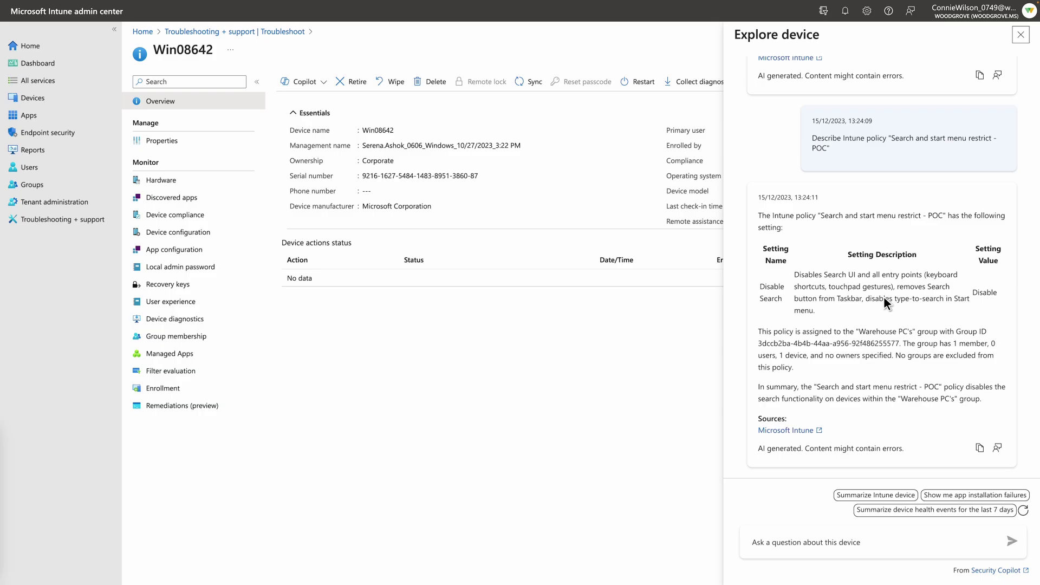
type("What groups is this device a member of?")
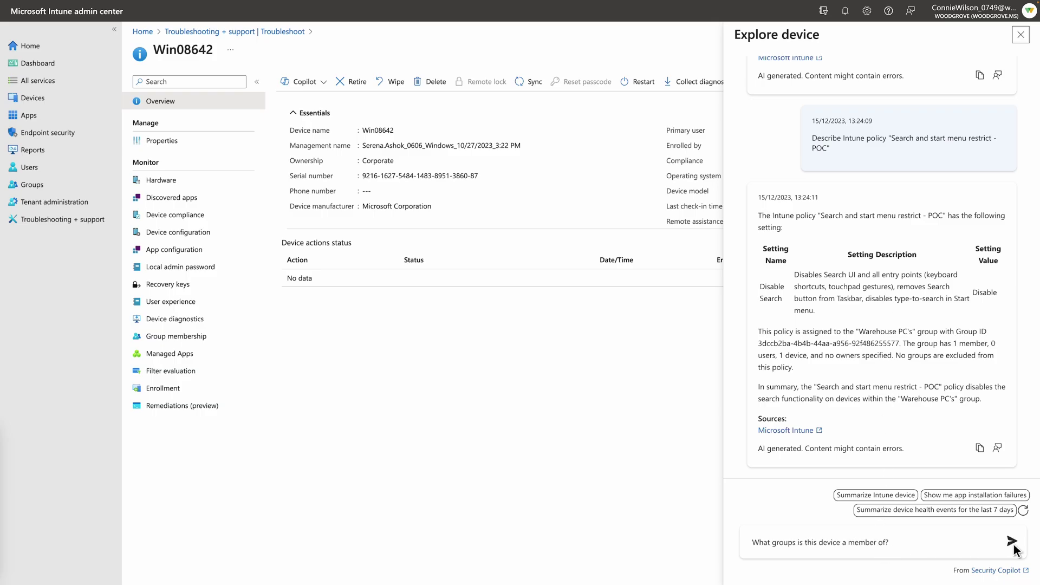
left_click(1012, 542)
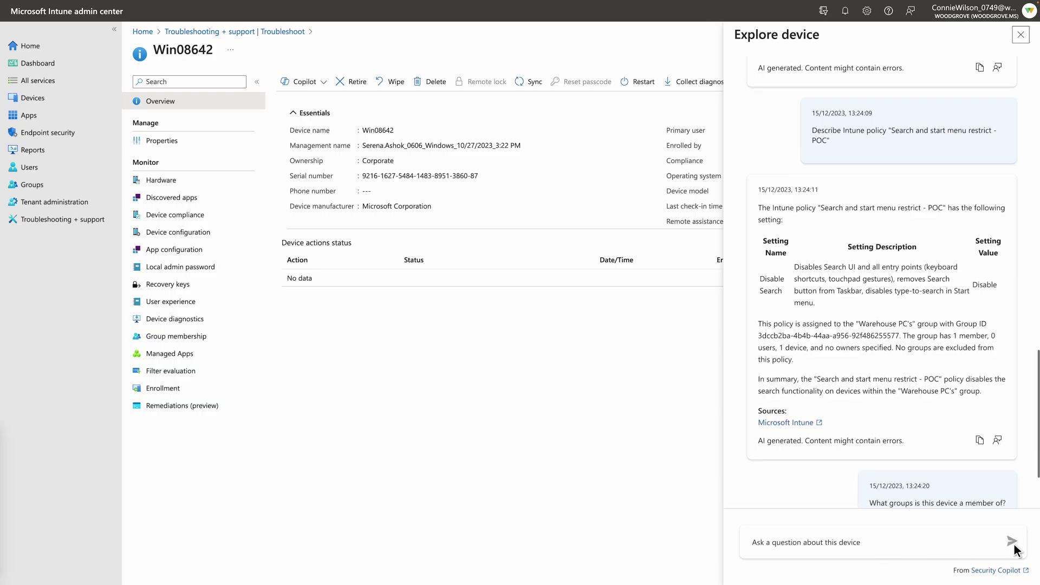
left_click(237, 33)
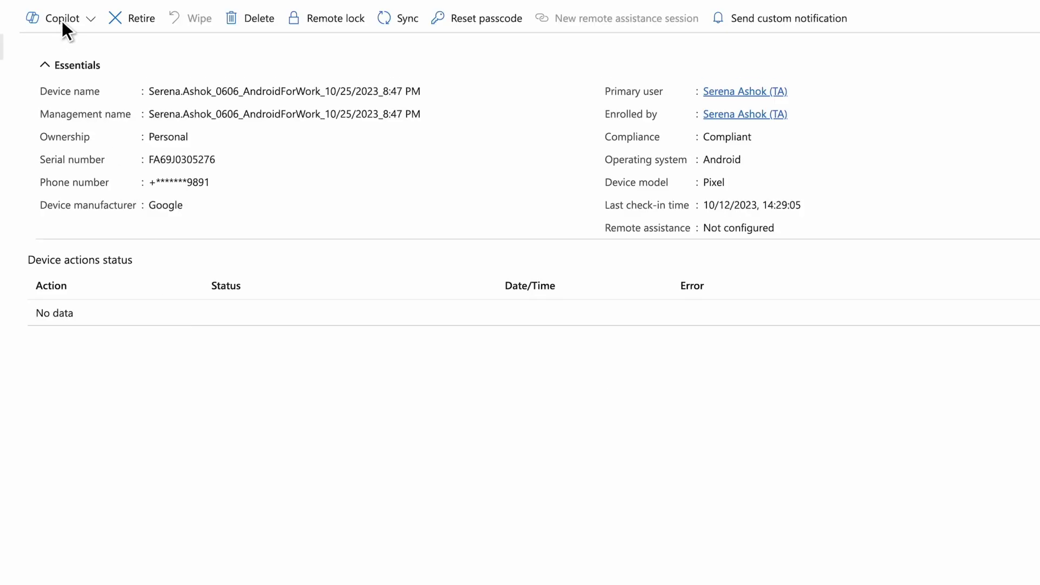
Step: Show the Copilot options for the user's personal Android work profile device
left_click(62, 21)
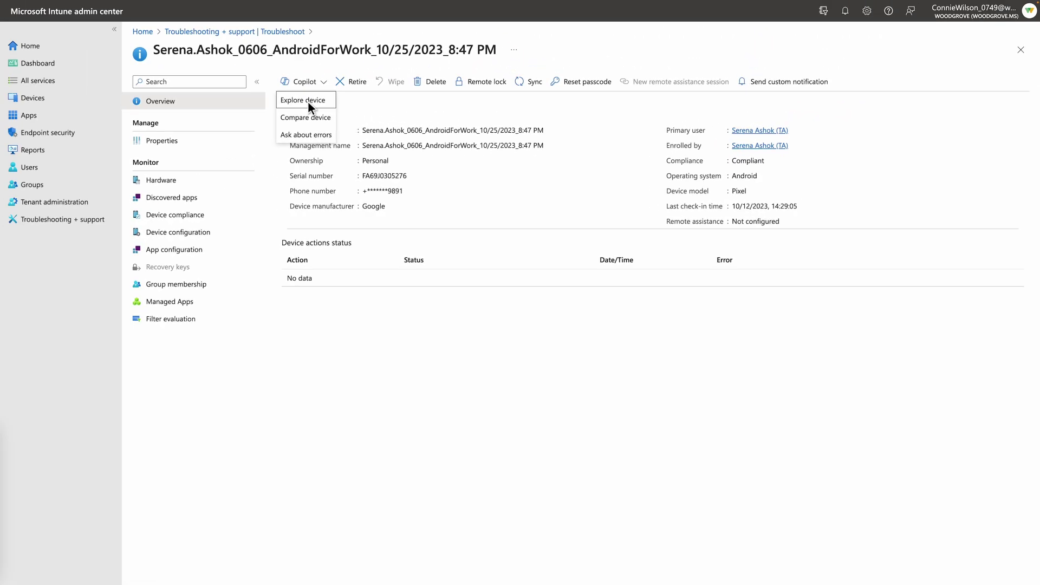
Step: Ask Copilot's Explore device chat 'Tell me about managed apps on this device' for the Android device
left_click(308, 101)
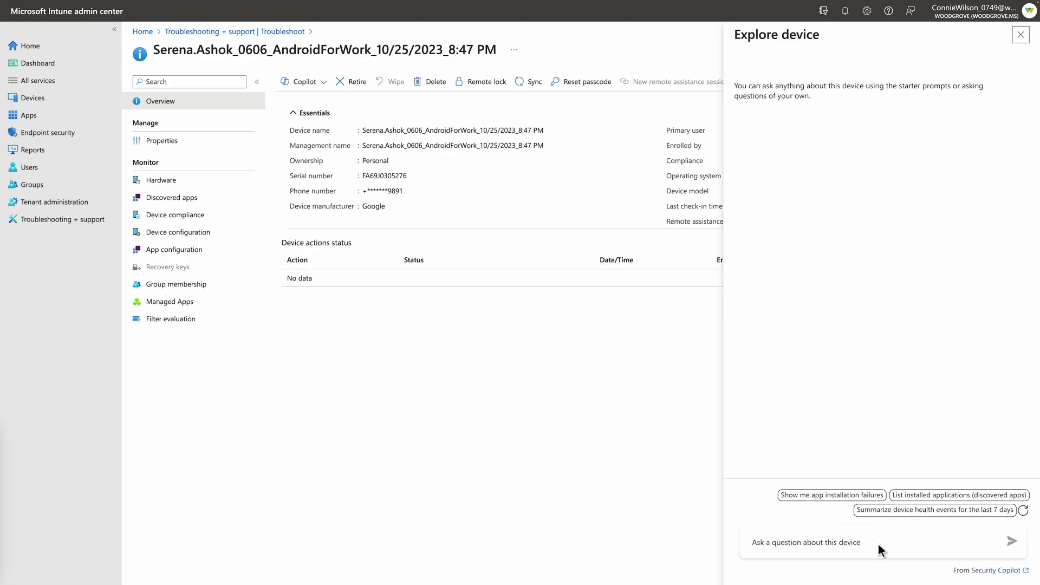
type("Tell me about managed apps on this device")
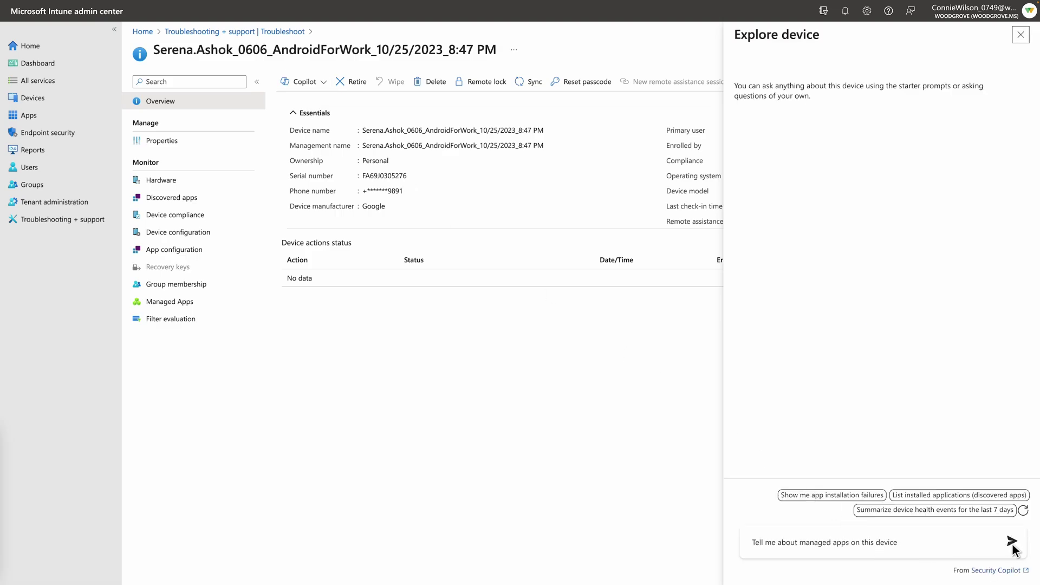
left_click(1012, 541)
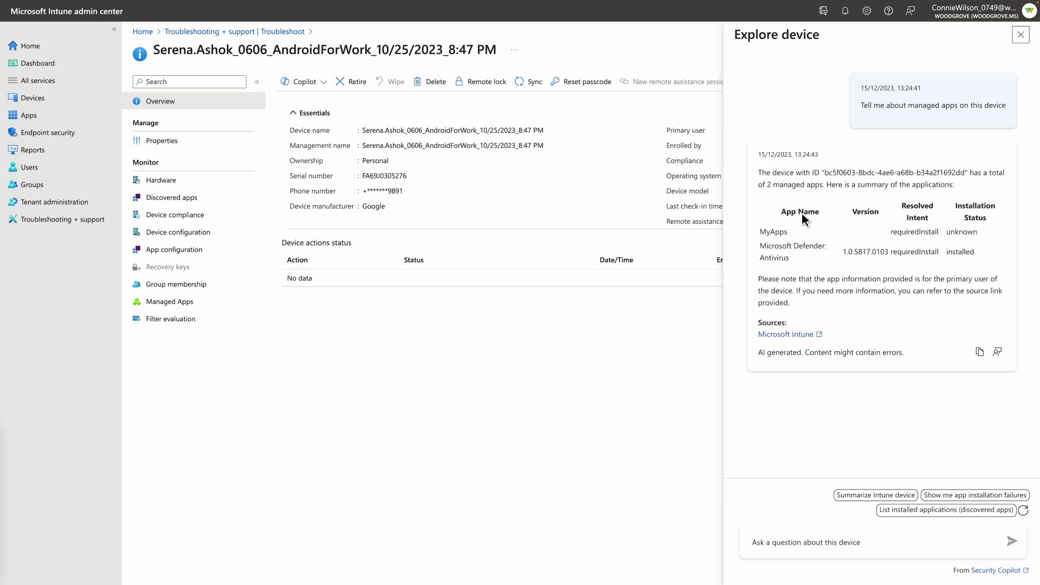
left_click(879, 545)
type("Tell me about devices for Rory Duffey")
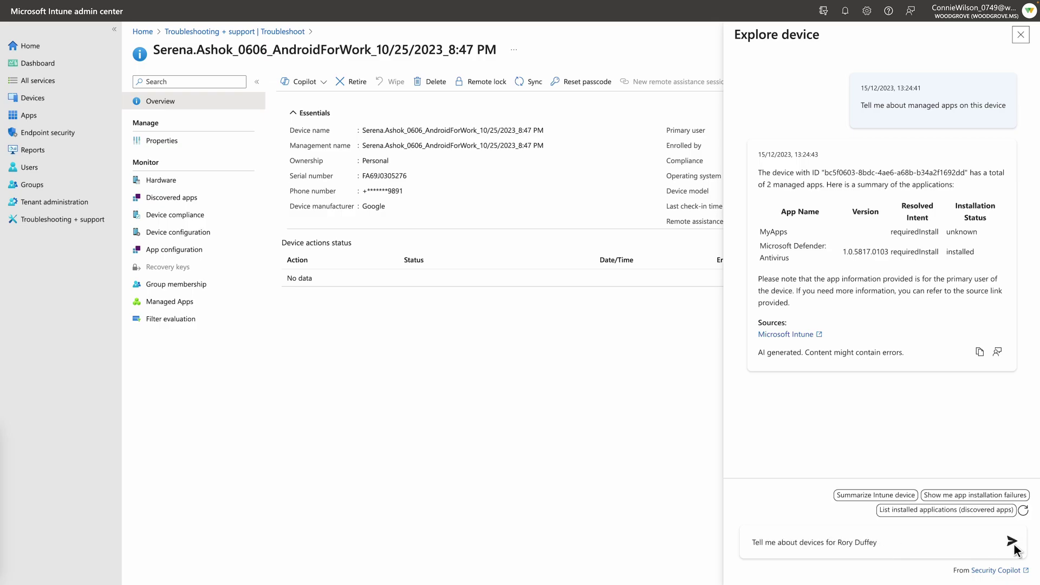
left_click(1012, 542)
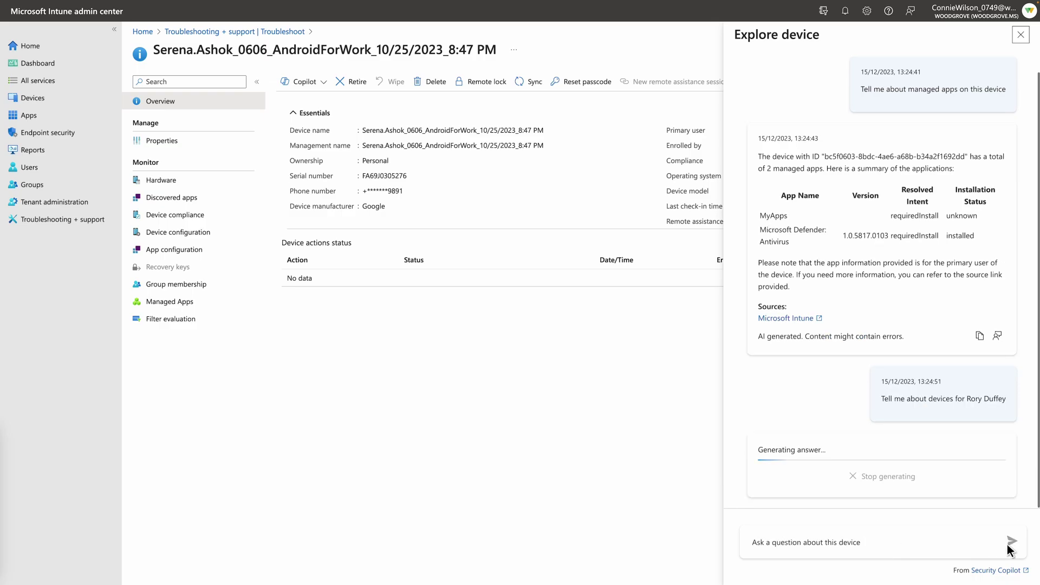
left_click(879, 545)
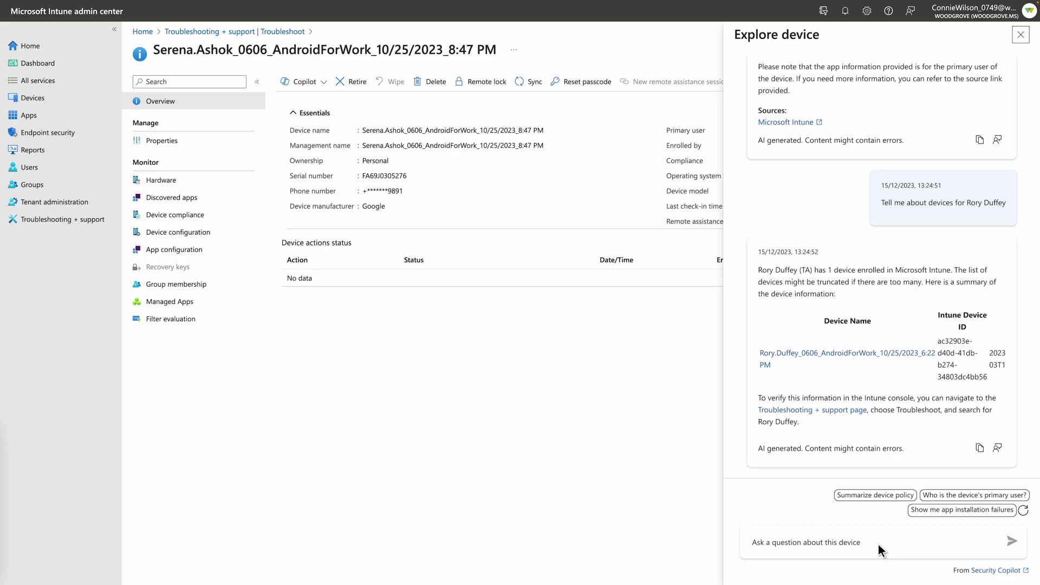
type("How are managed apps on this device different from Rory's device?")
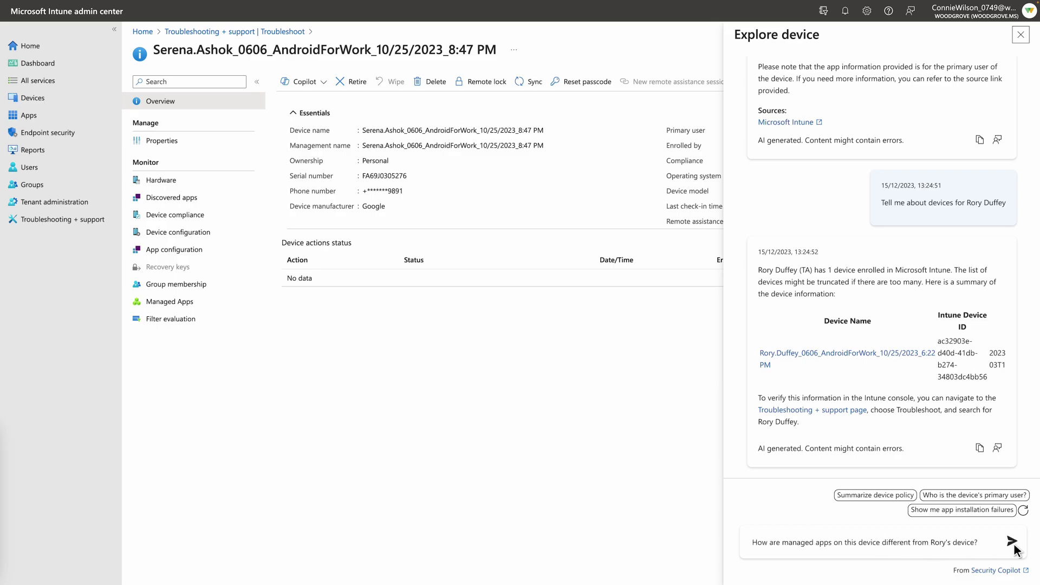
left_click(1011, 542)
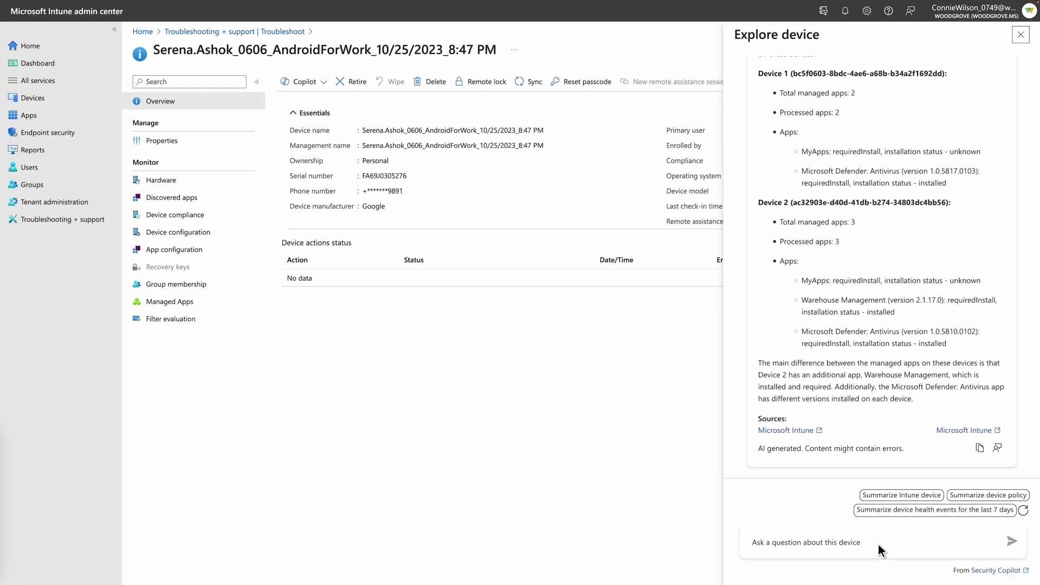
type("What groups is Warehouse app assigned to?")
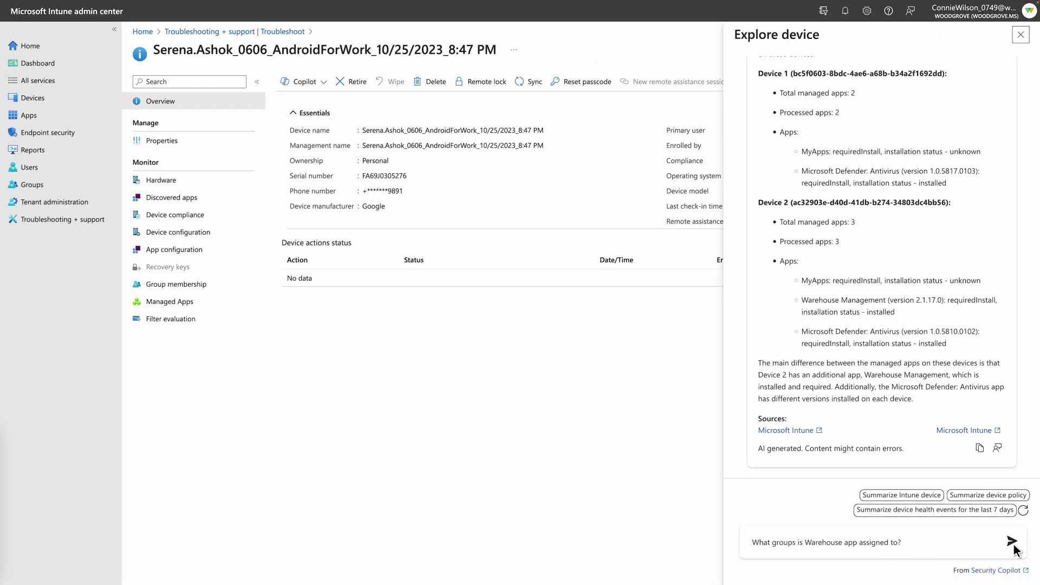
Step: Ask Copilot 'What groups is Warehouse app assigned to?'
left_click(1012, 541)
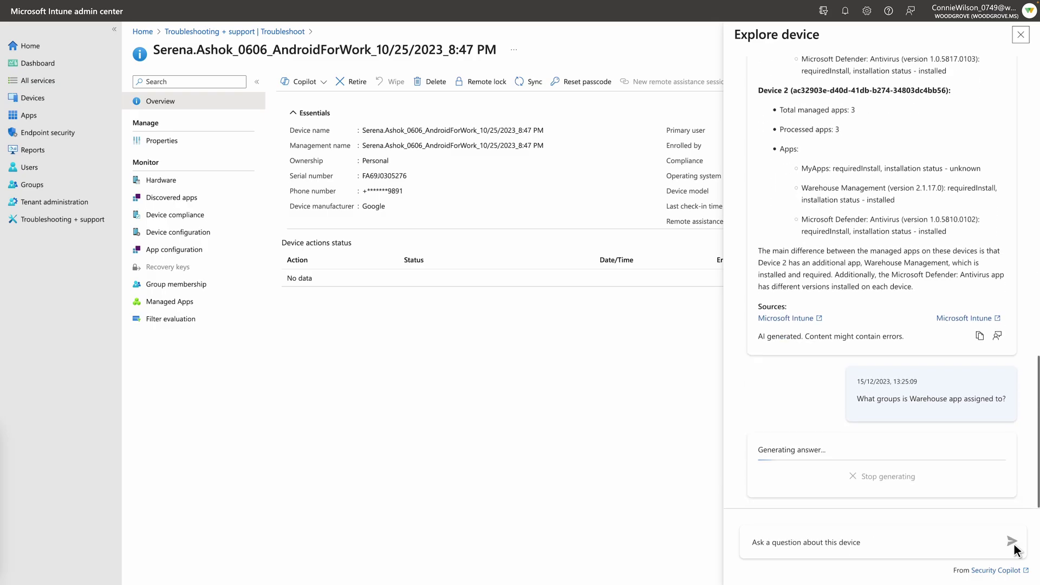